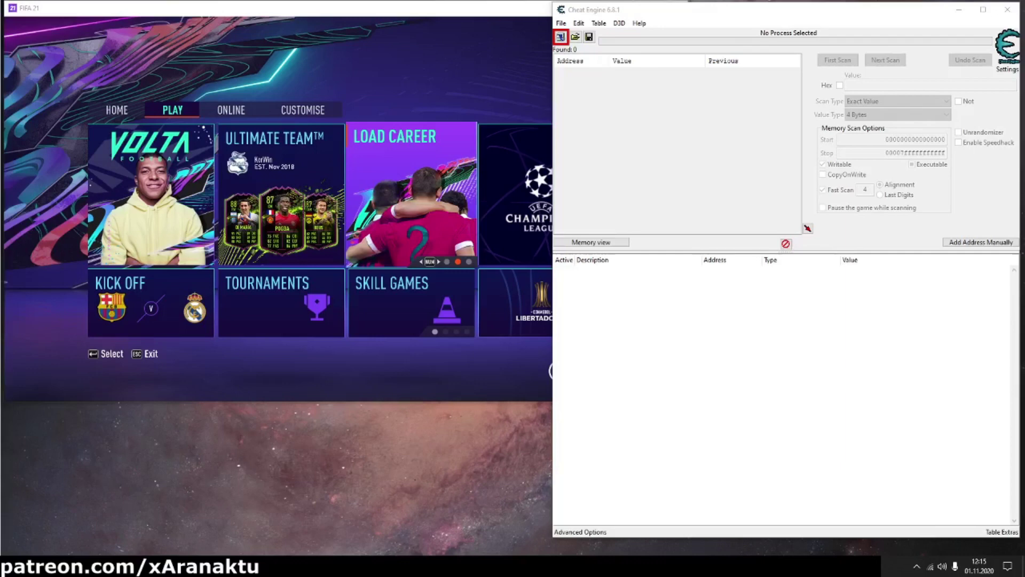
# Open the FIFA21.CT cheat table, dismiss its ready message and Live Editor, then return to FIFA.
pyautogui.click(576, 38)
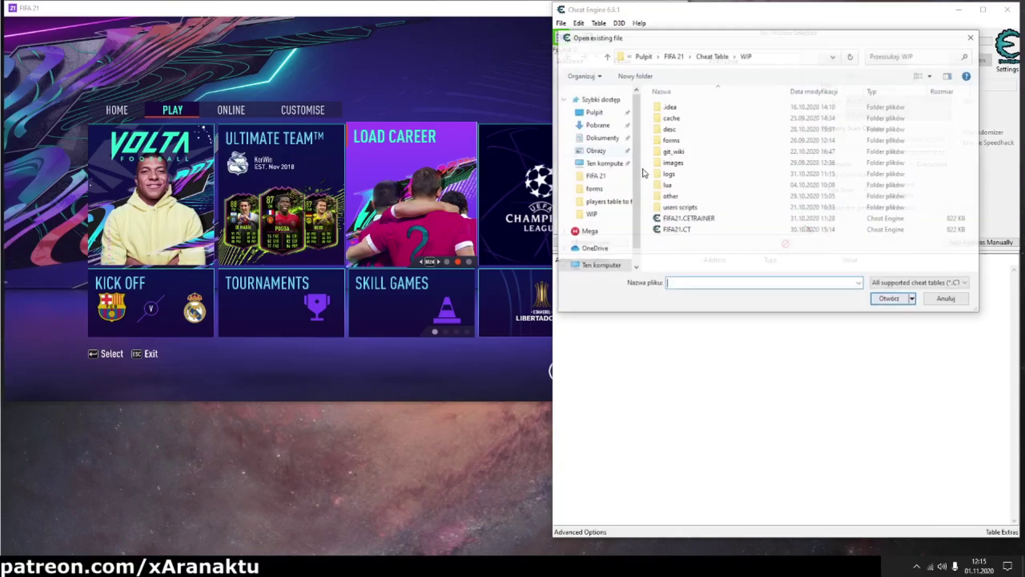
pyautogui.doubleClick(665, 229)
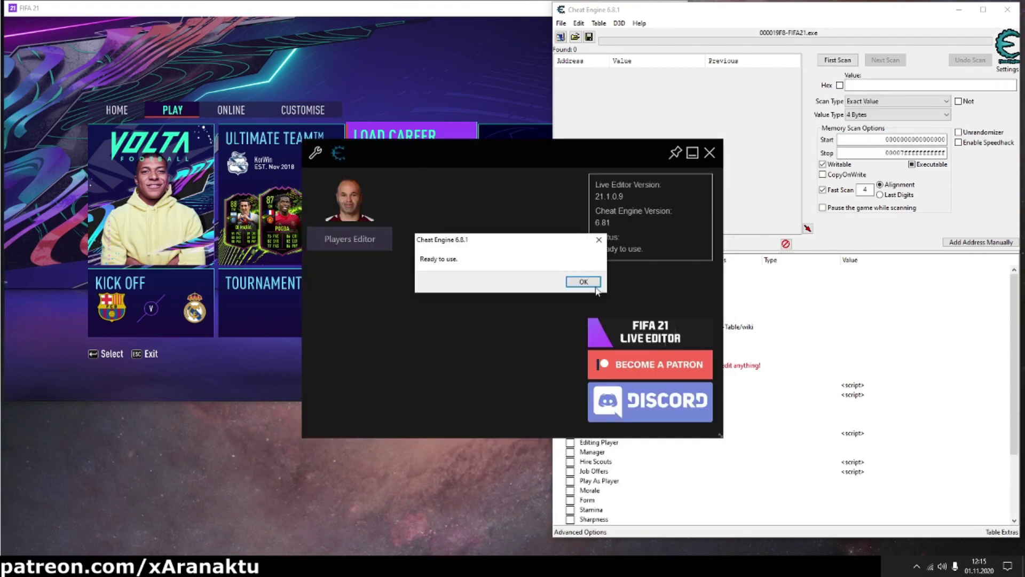
pyautogui.click(583, 282)
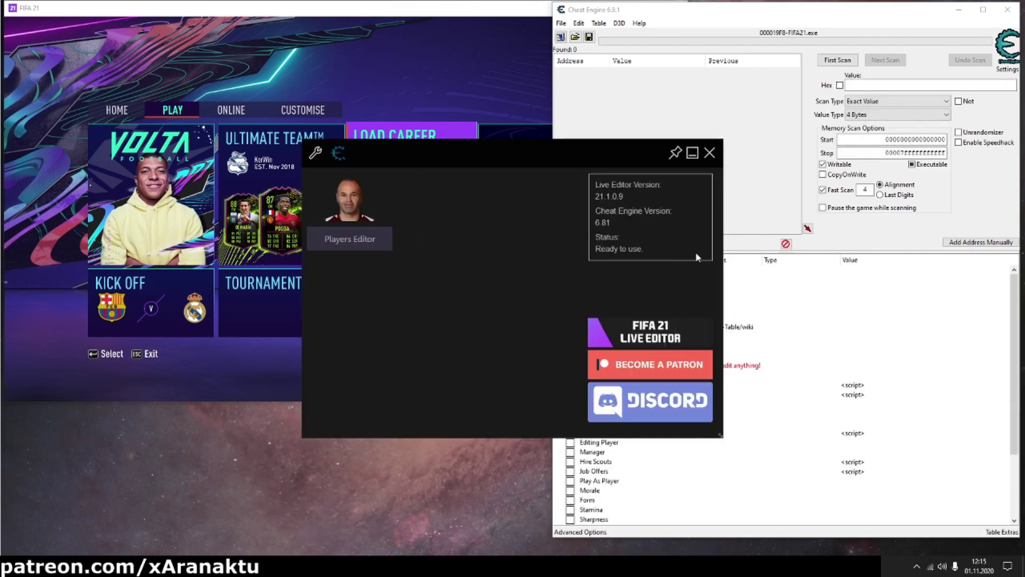
pyautogui.click(711, 153)
pyautogui.scroll(-1, 697, 256)
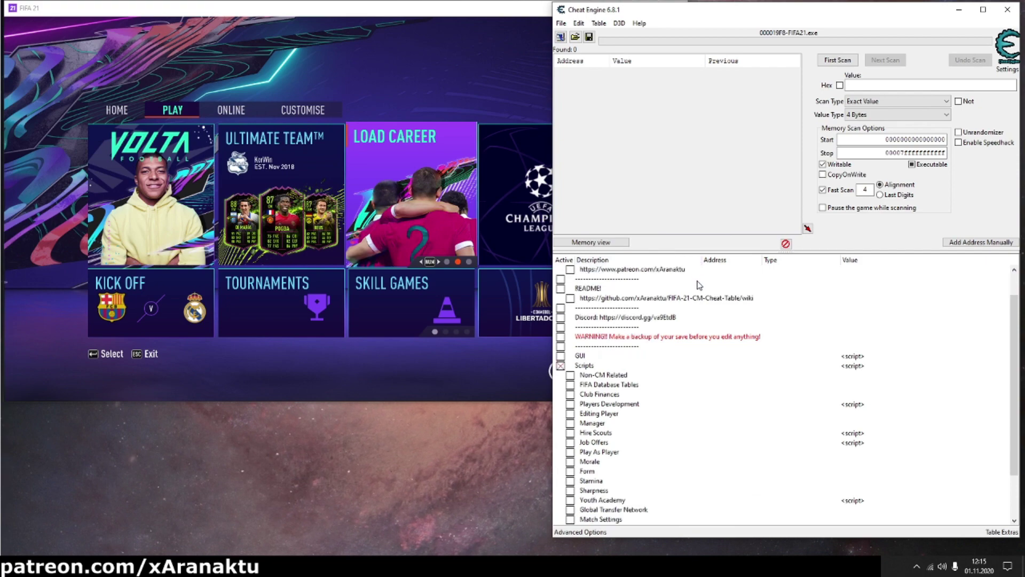
pyautogui.scroll(-1, 700, 284)
pyautogui.scroll(-1, 677, 271)
pyautogui.click(443, 127)
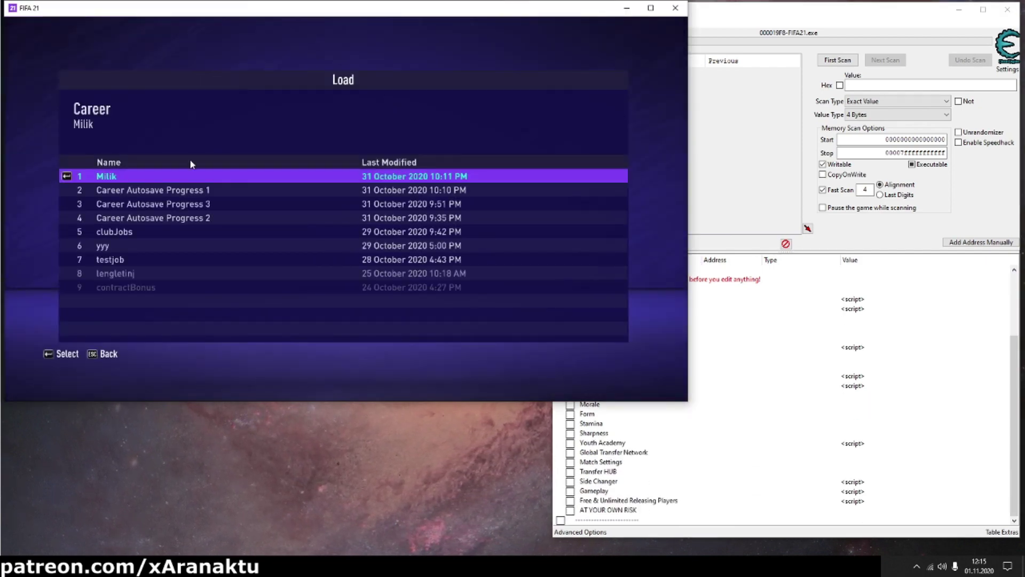
# Load the career save and shift the budget split 100/0 for €267.47M transfers, €0 wages.
pyautogui.click(123, 244)
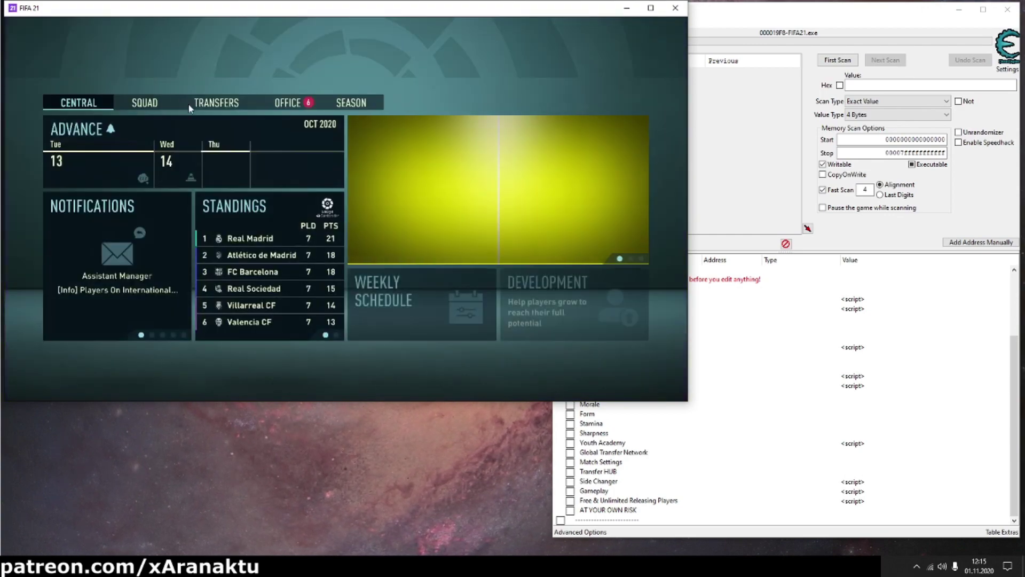
pyautogui.click(263, 97)
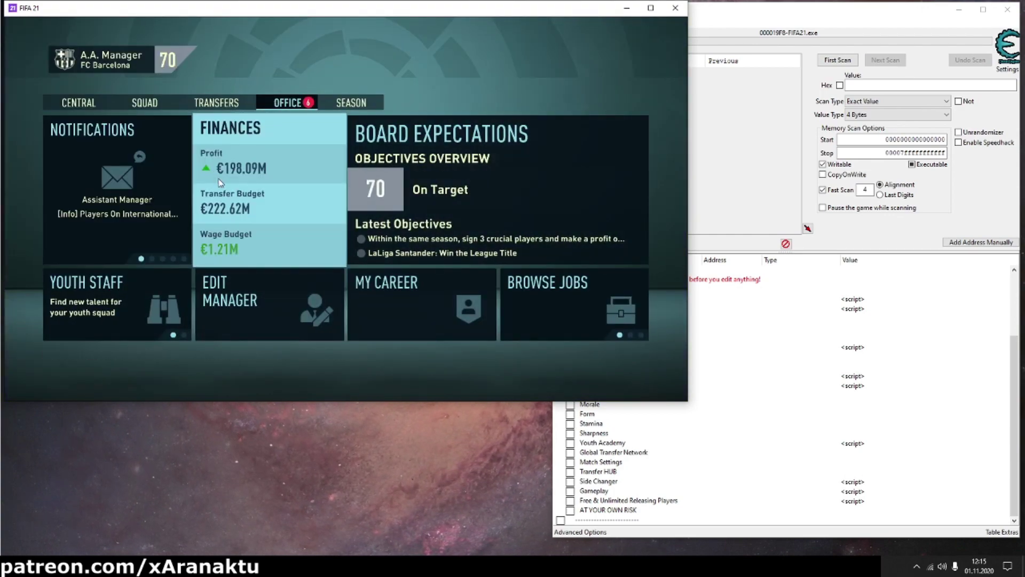
pyautogui.click(217, 181)
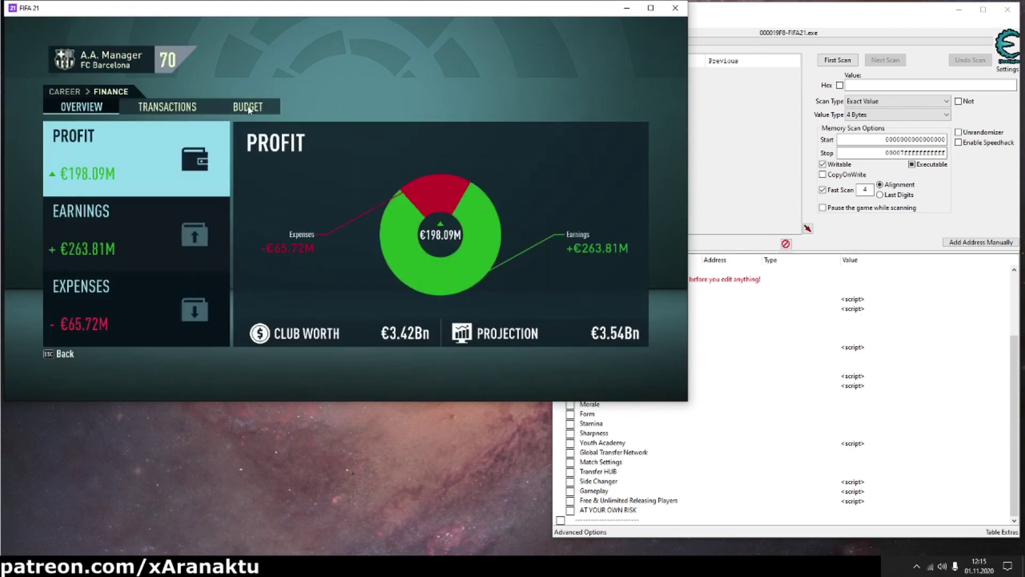
pyautogui.click(248, 107)
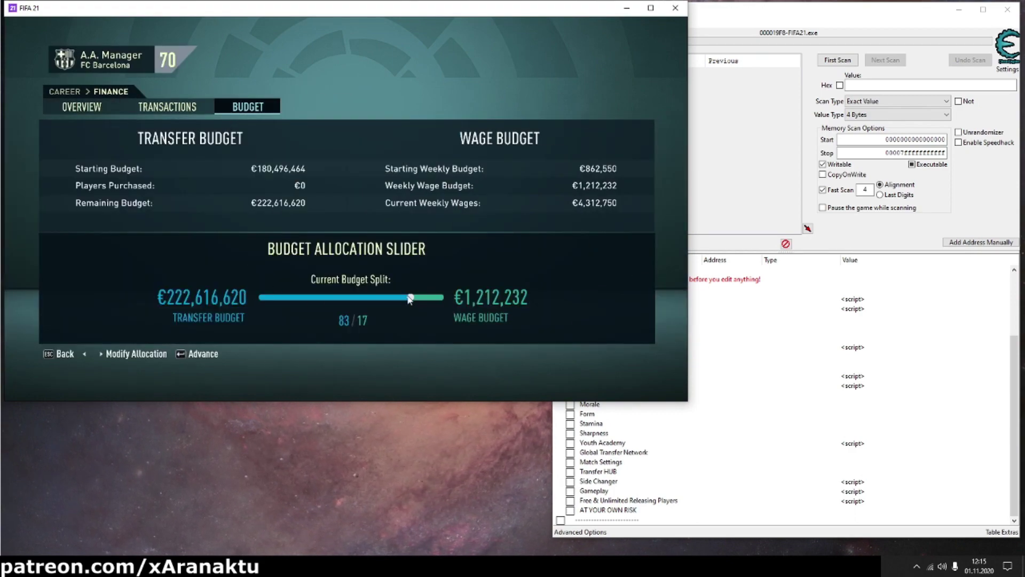
pyautogui.moveTo(413, 297); pyautogui.dragTo(442, 297)
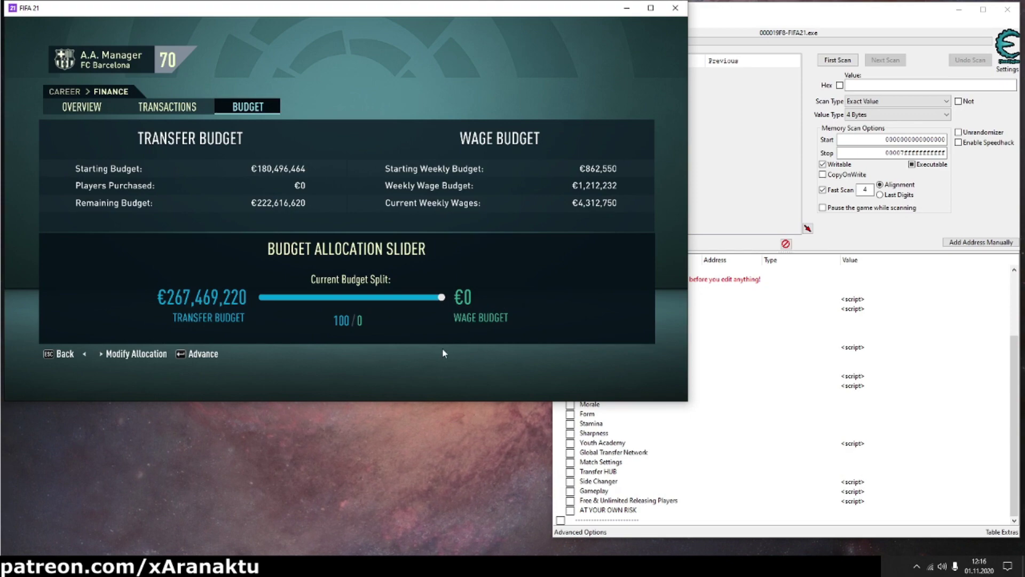
pyautogui.click(184, 355)
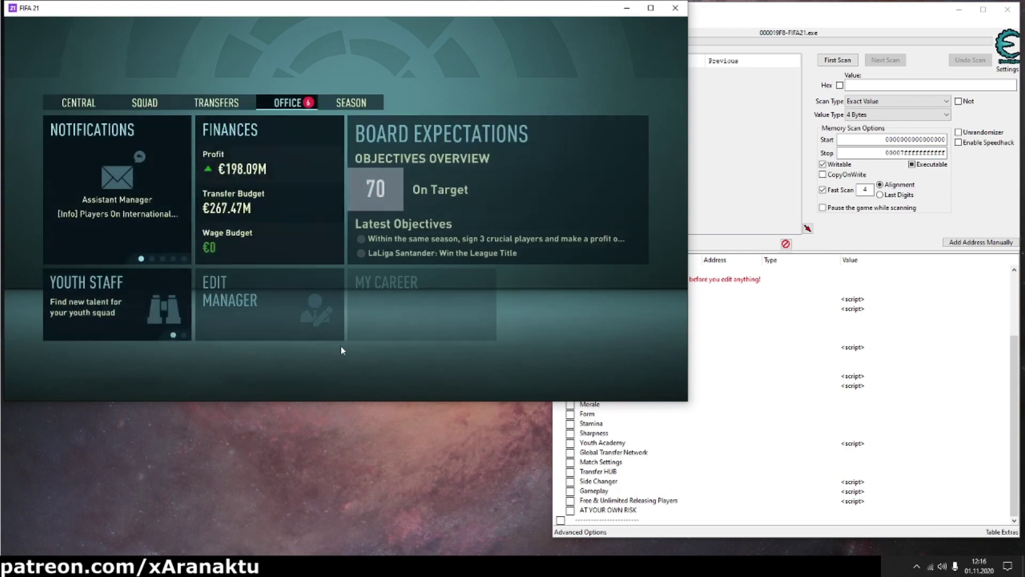
# Change the Club Finances Transfer Budget entry in Cheat Engine to 500000000.
pyautogui.click(761, 249)
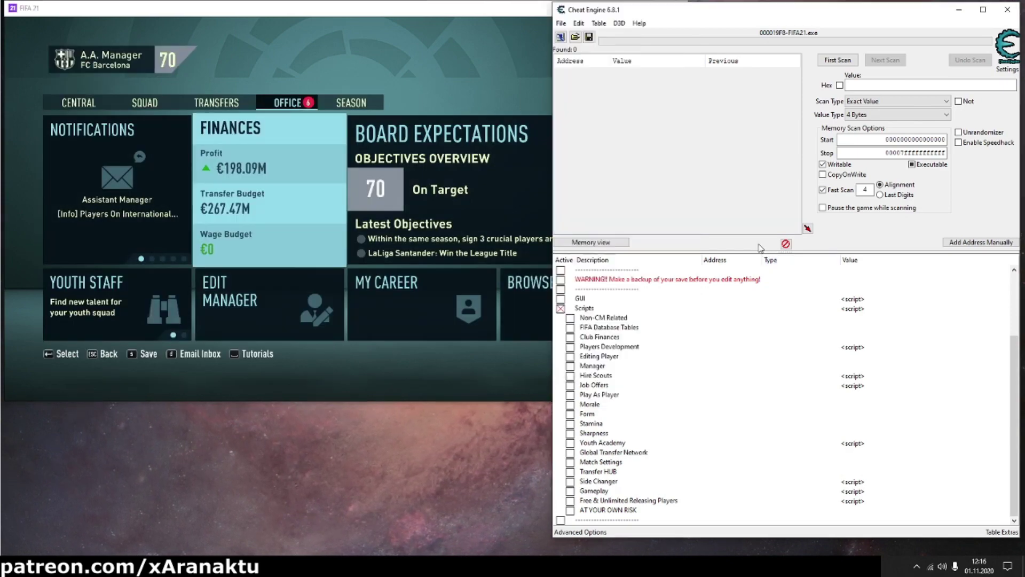
pyautogui.click(571, 338)
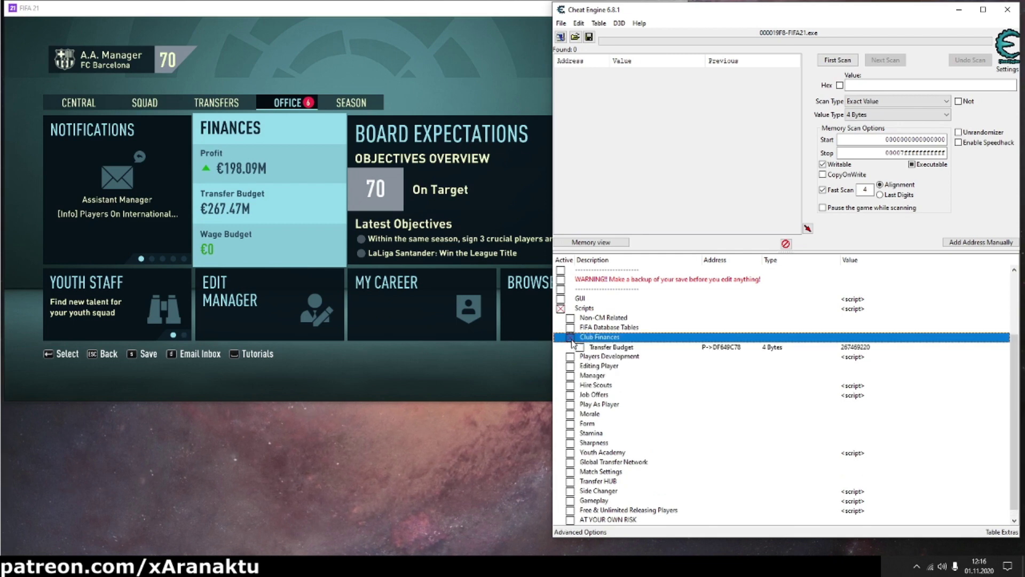
pyautogui.doubleClick(854, 346)
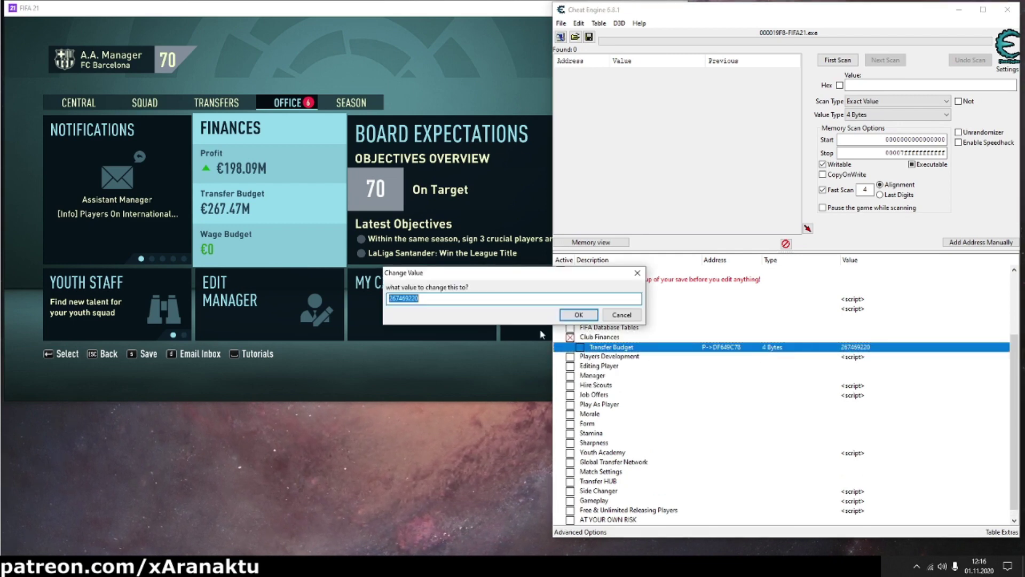
pyautogui.click(391, 298)
pyautogui.press('BackSpace')
pyautogui.write('5')
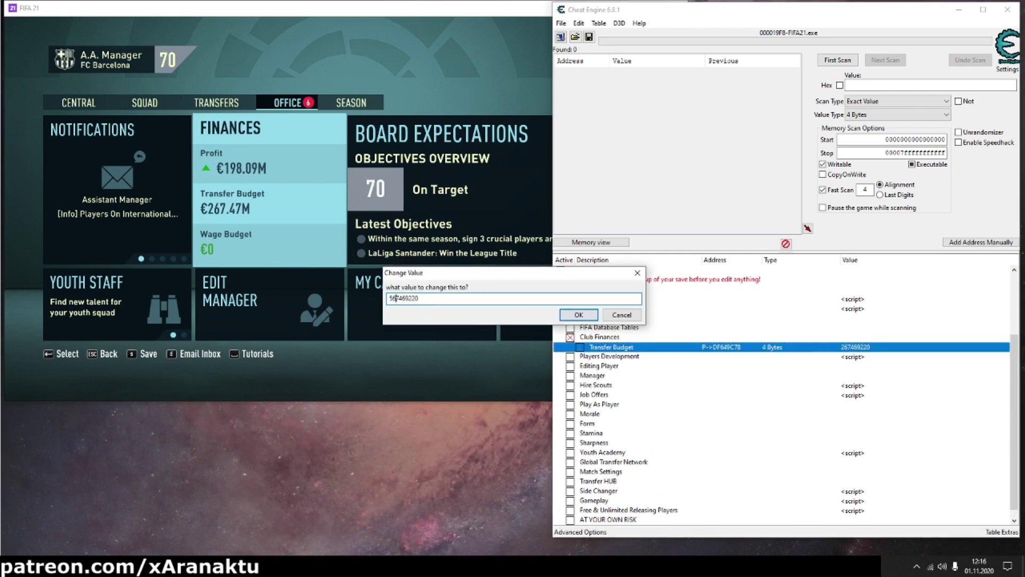
pyautogui.moveTo(439, 299); pyautogui.dragTo(333, 287)
pyautogui.write('5')
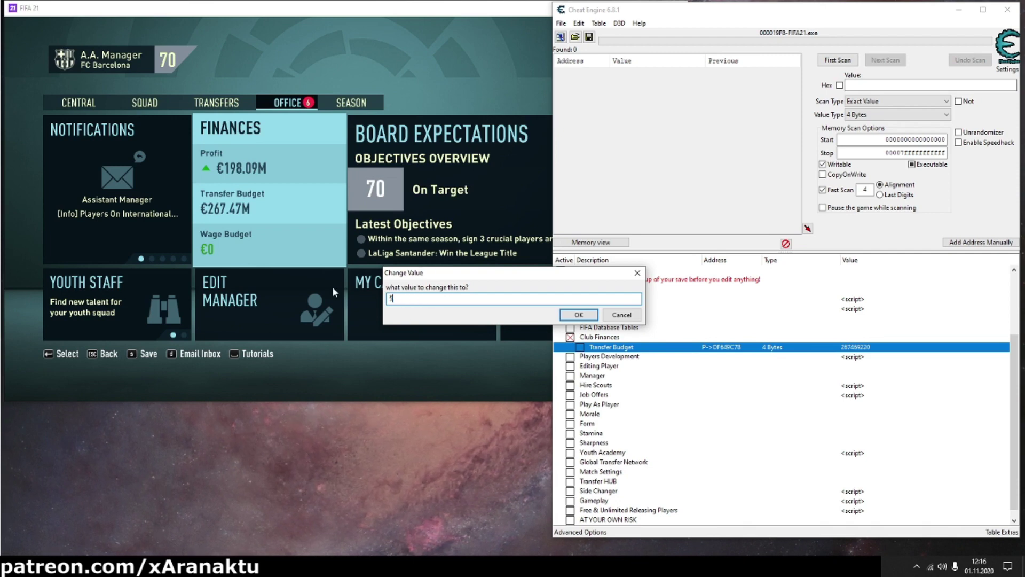
pyautogui.write('00000000')
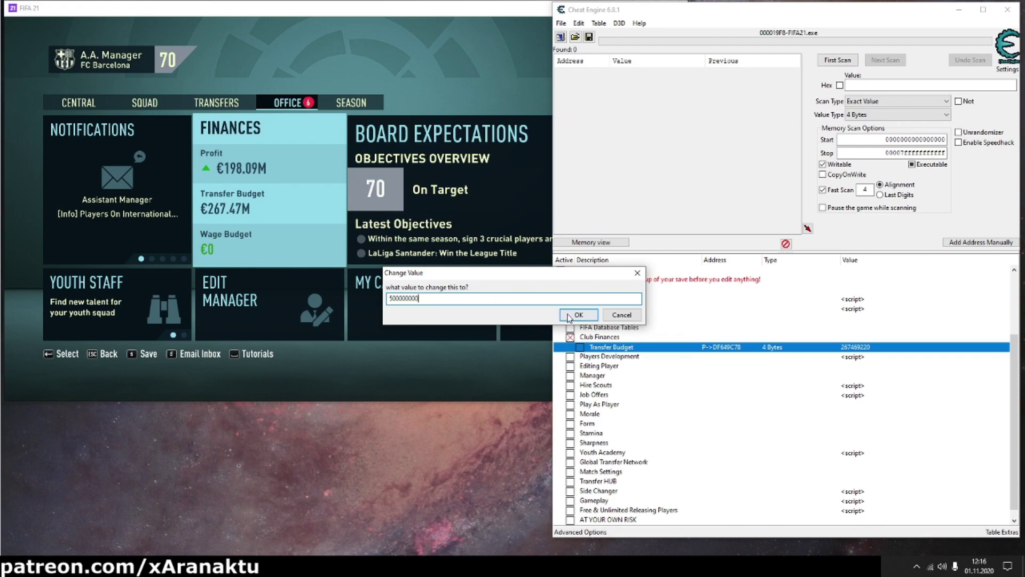
pyautogui.click(576, 315)
# Confirm a 78/22 budget split, giving €390.00M for transfers and €2.97M for wages.
pyautogui.click(495, 367)
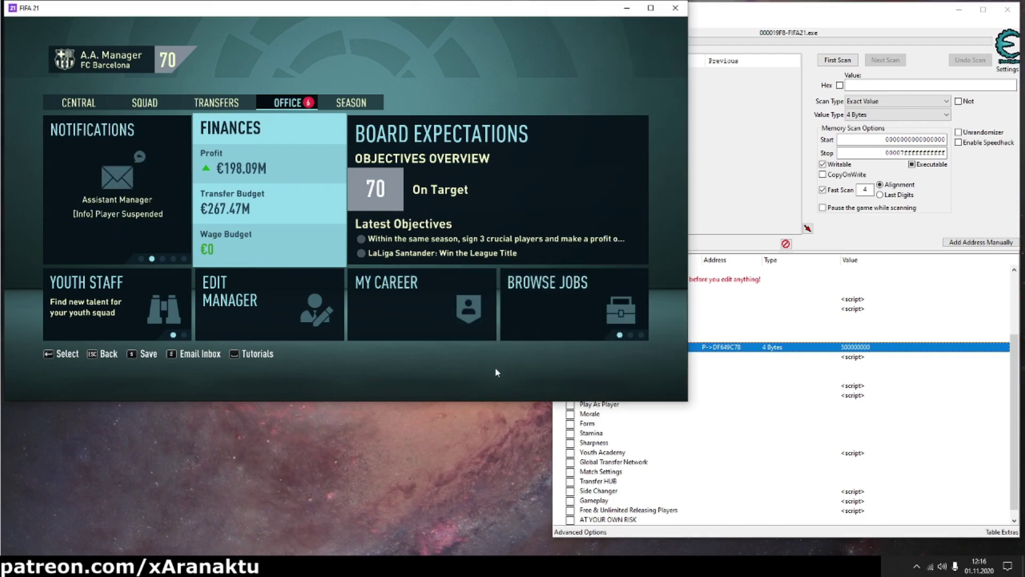
pyautogui.click(251, 193)
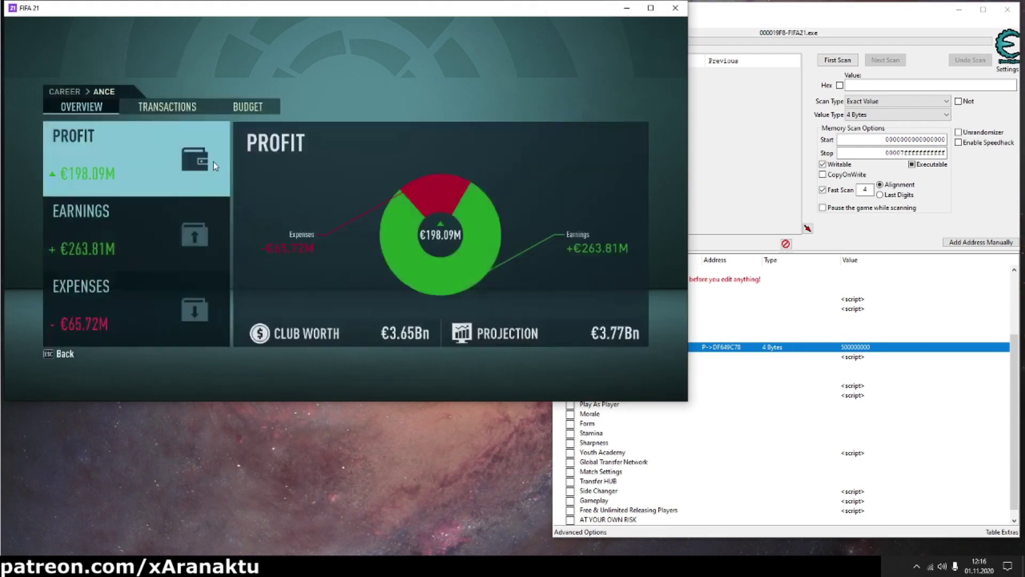
pyautogui.click(244, 108)
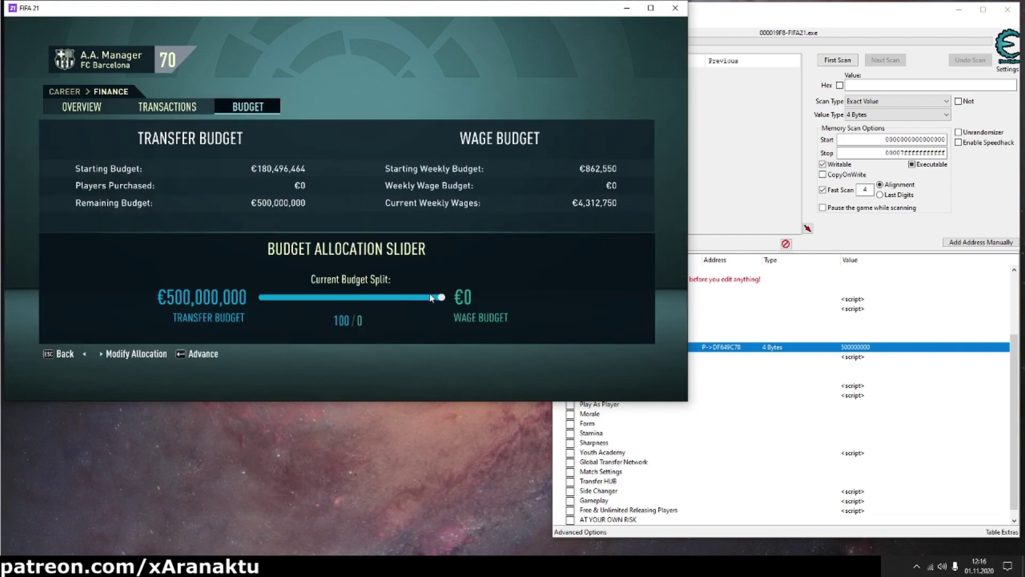
pyautogui.moveTo(430, 300); pyautogui.dragTo(401, 300)
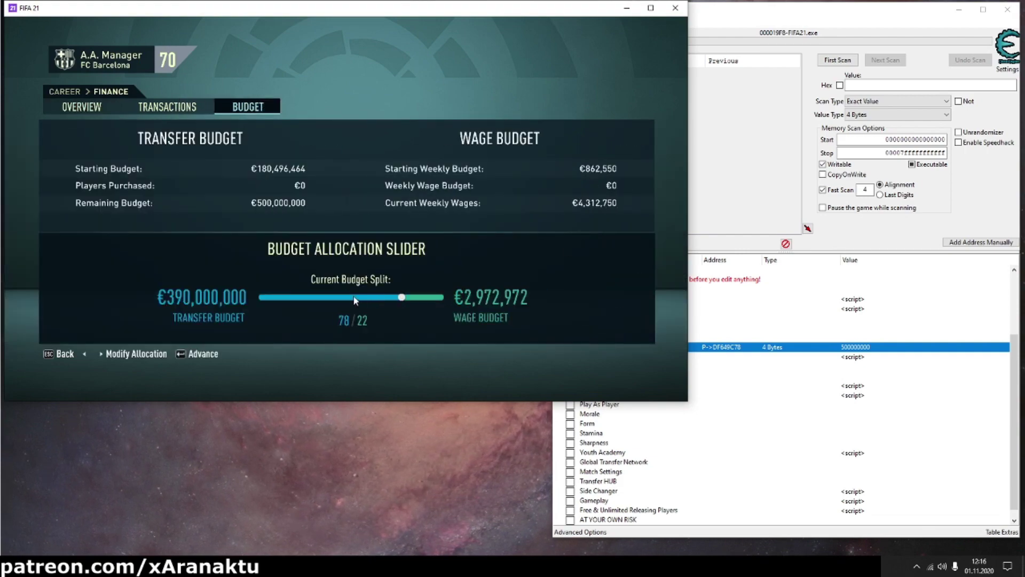
pyautogui.click(184, 358)
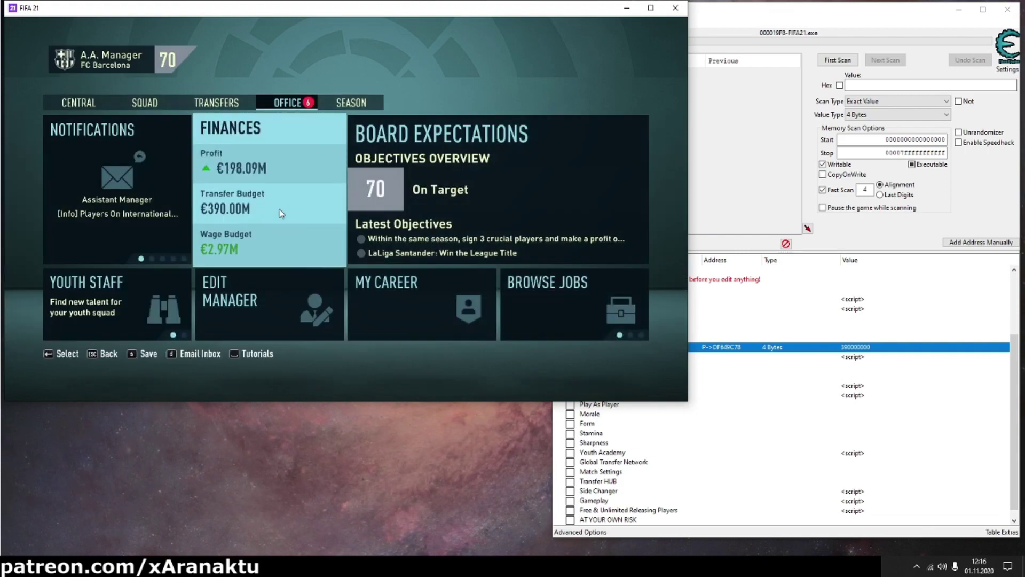
# Try a 98/2 budget split, then discard it and return to Office.
pyautogui.click(279, 213)
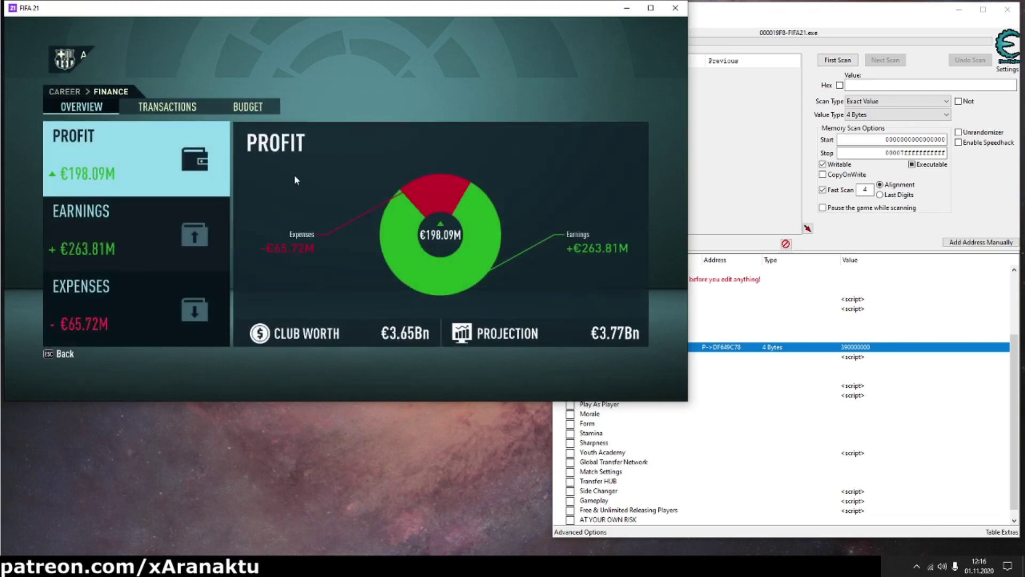
pyautogui.click(247, 107)
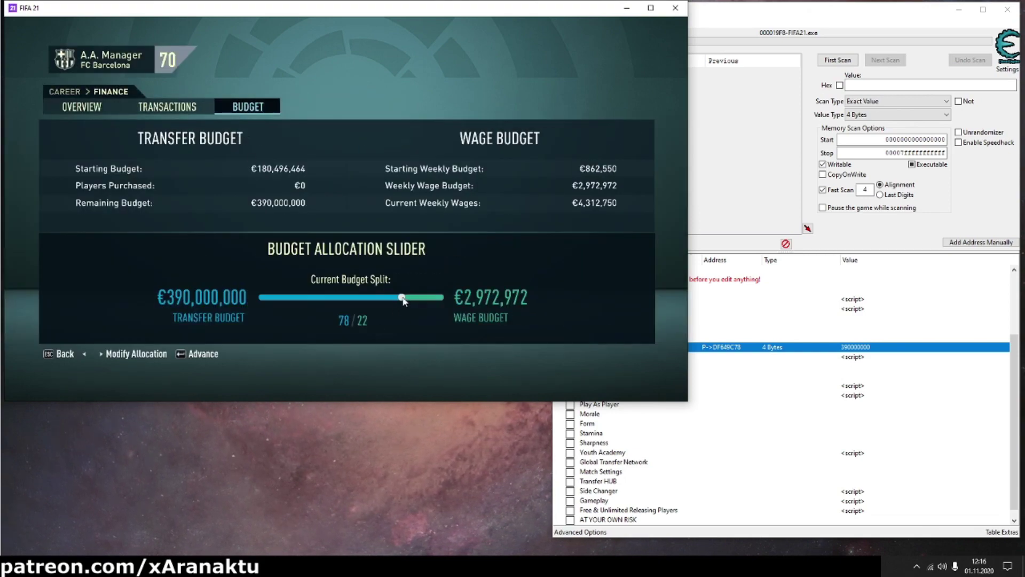
pyautogui.moveTo(401, 298); pyautogui.dragTo(440, 298)
pyautogui.press('Escape')
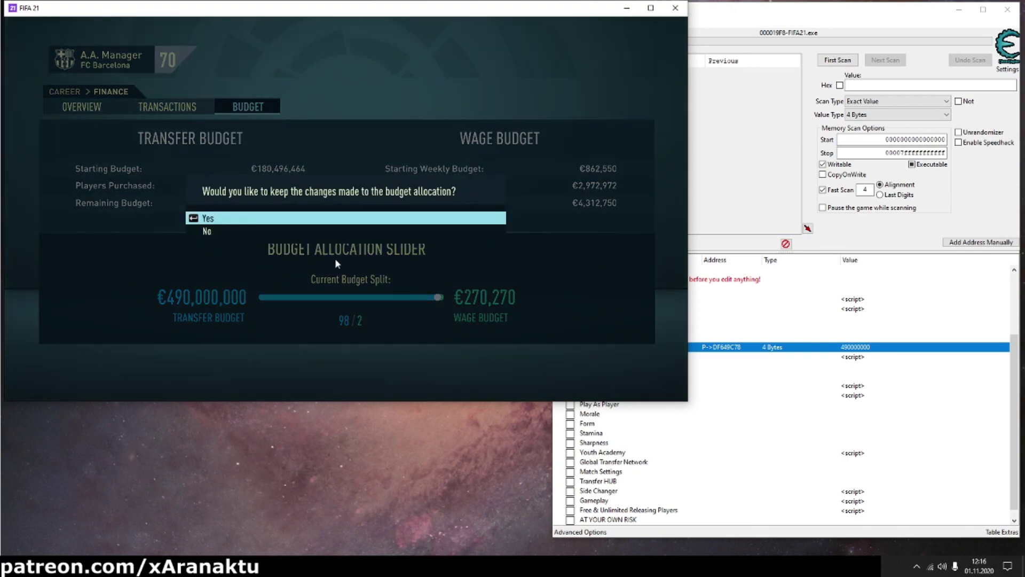
pyautogui.click(246, 233)
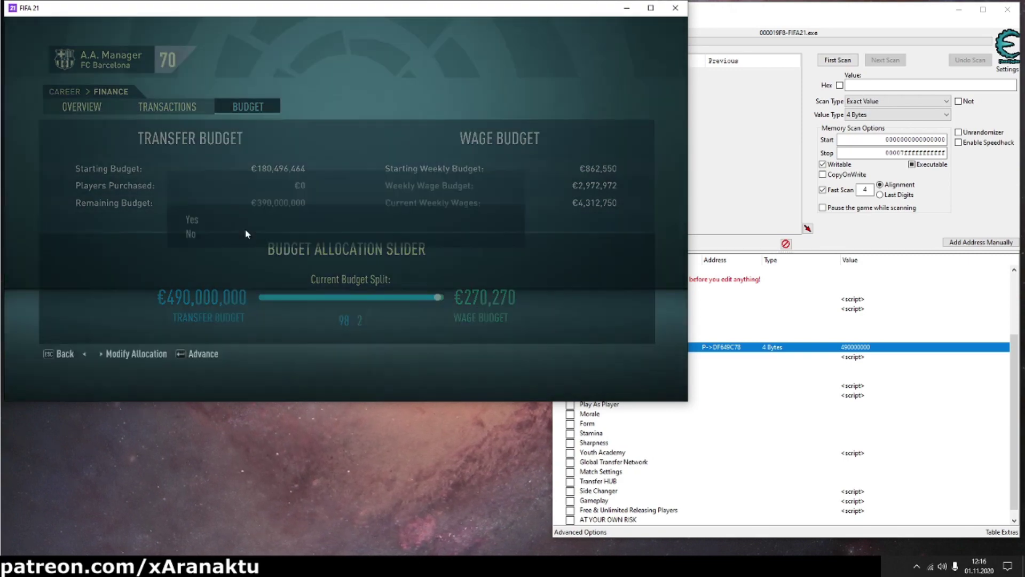